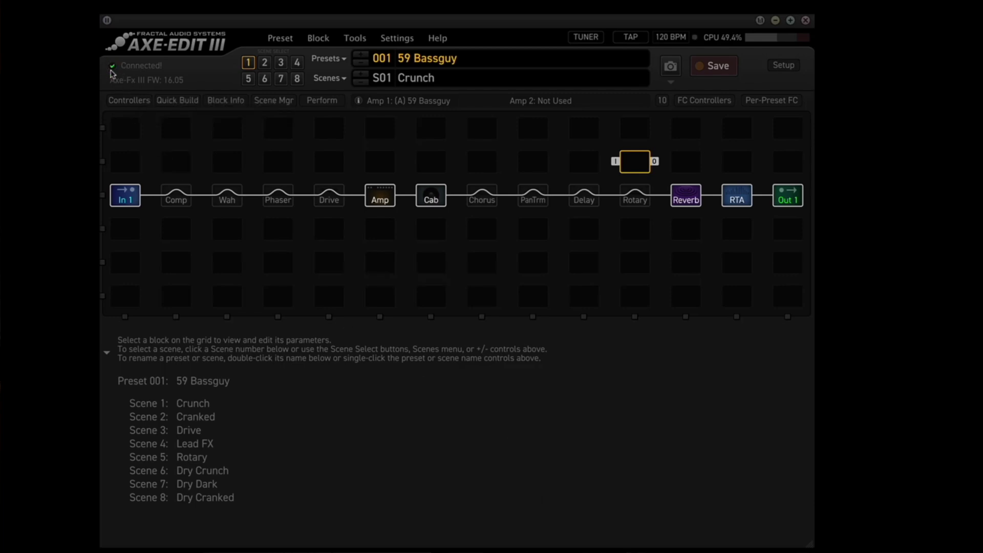
Load the empty preset 389 from the Presets browser
click(329, 59)
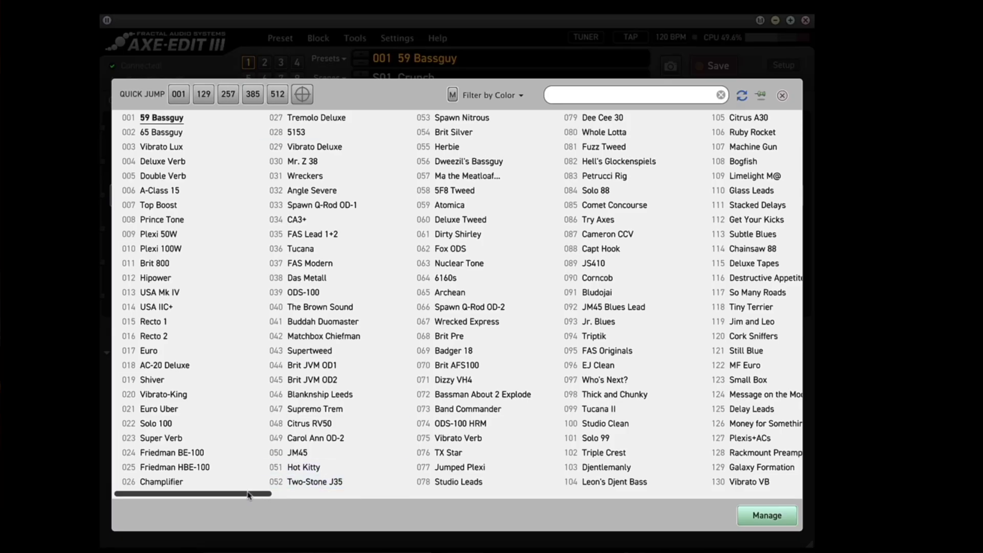
drag(250, 497, 642, 541)
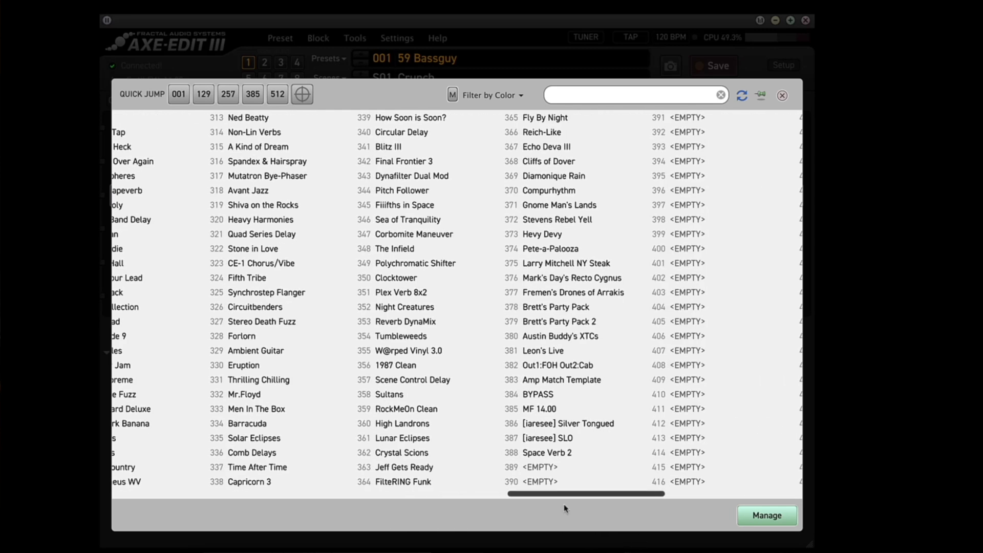
click(535, 467)
click(535, 467)
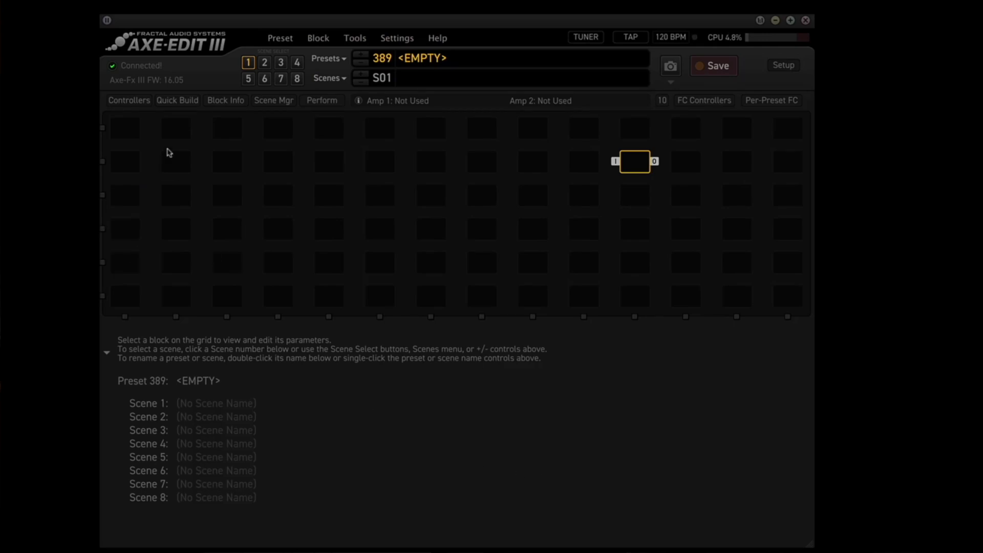
Place In 1 and Out 1 at opposite ends of row two and wire them straight across
click(178, 101)
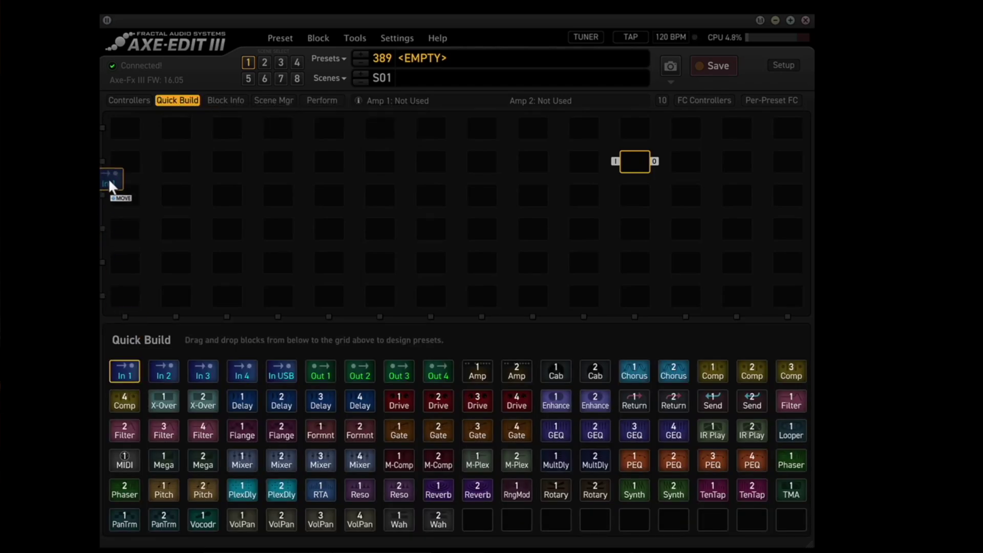
drag(116, 166, 124, 161)
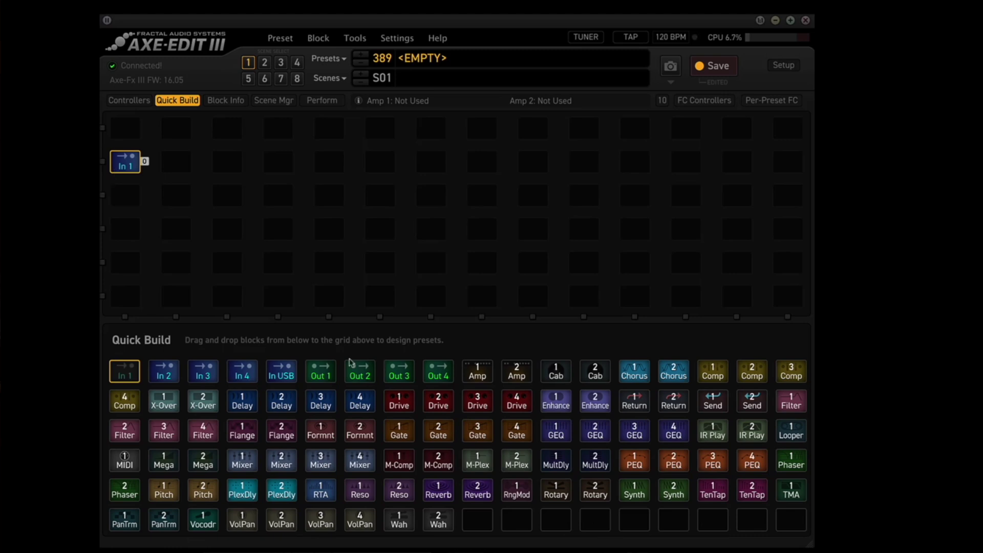
mouse_move(320, 373)
mouse_down()
mouse_move(783, 178)
mouse_move(783, 168)
mouse_up()
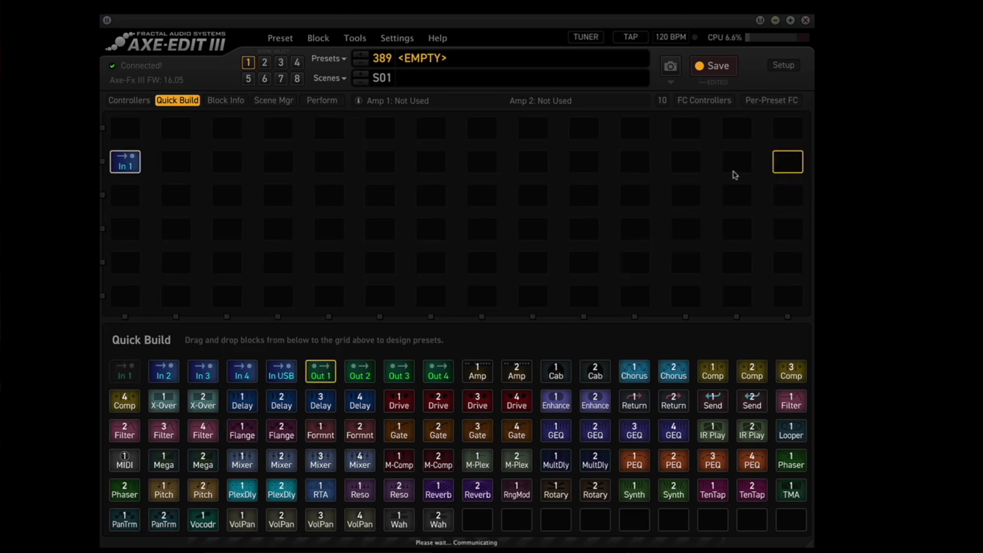
click(145, 161)
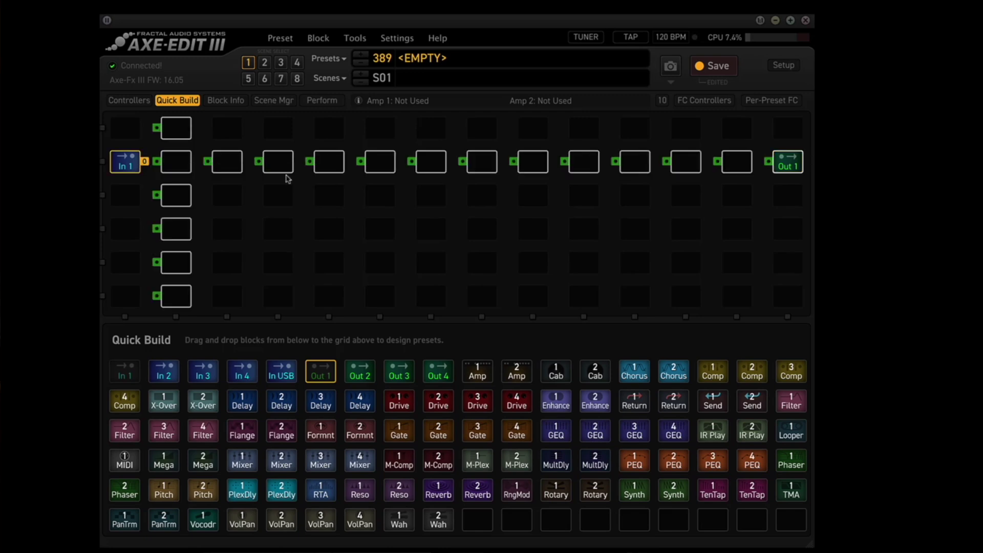
click(769, 163)
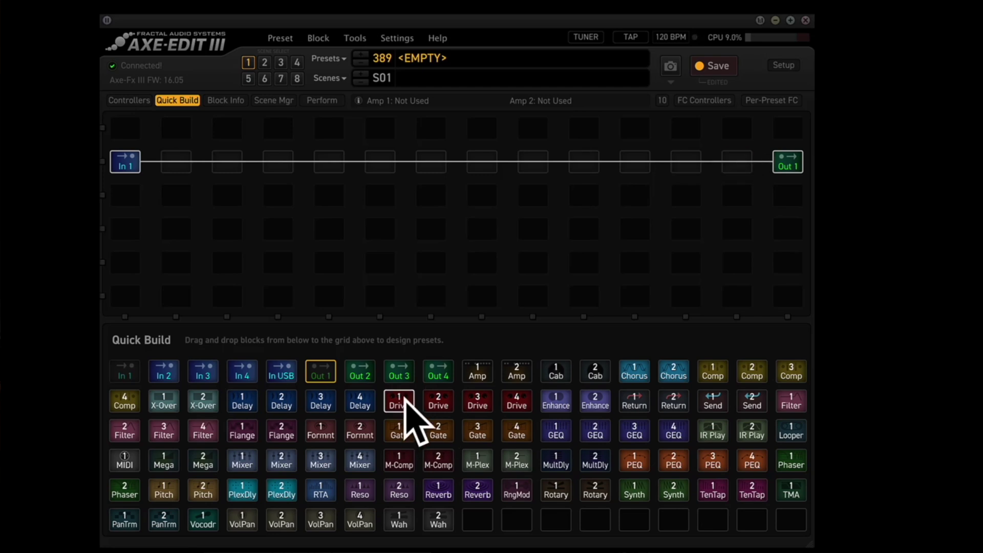
Add Drive 1, Amp 1, Cab 1, Delay 1 and Reverb 1 in order along the row-two line
drag(399, 405, 382, 267)
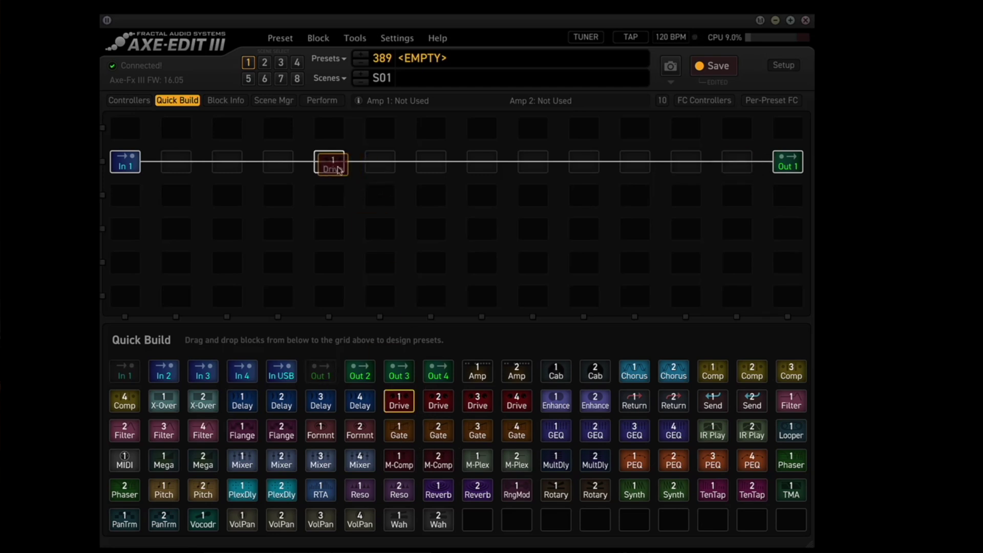
drag(339, 168, 331, 163)
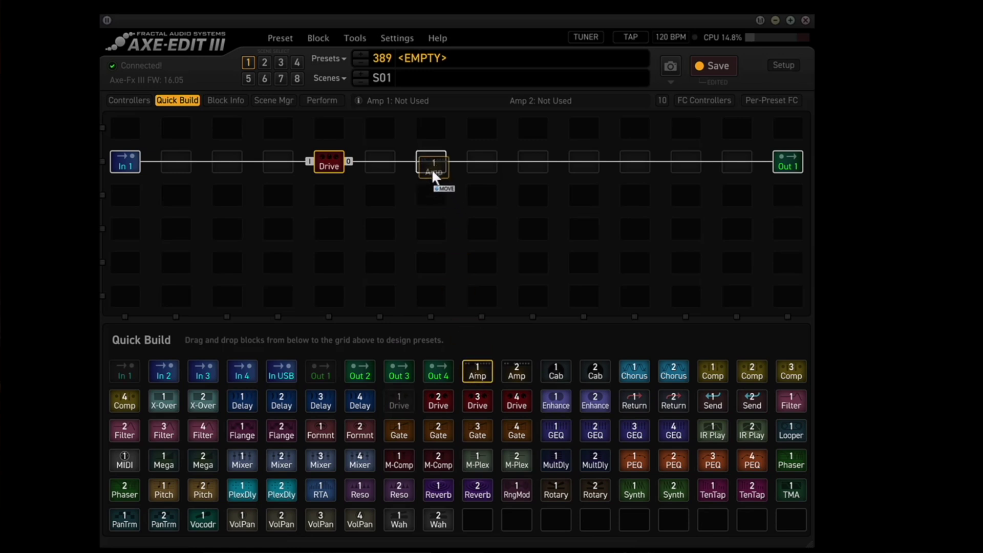
drag(432, 168, 432, 168)
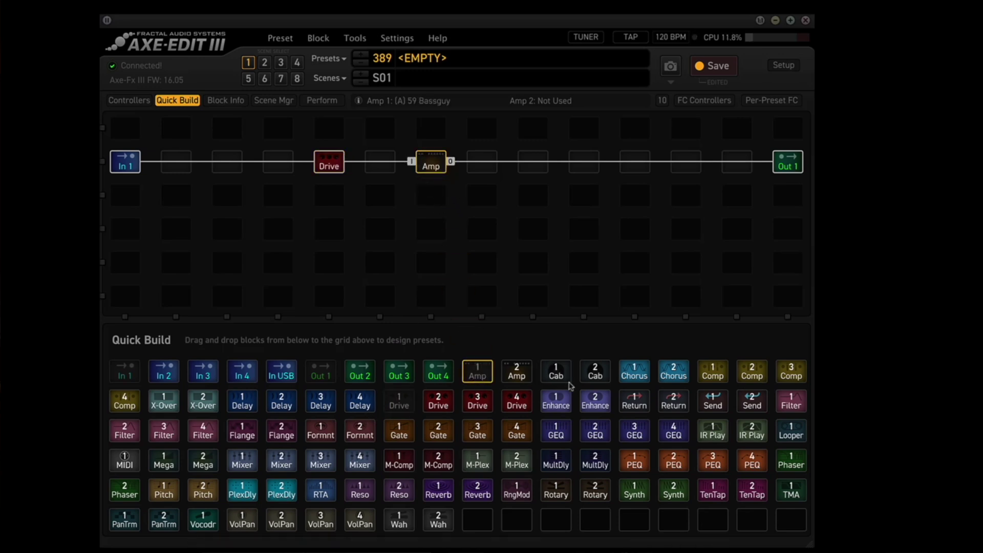
drag(557, 372, 490, 166)
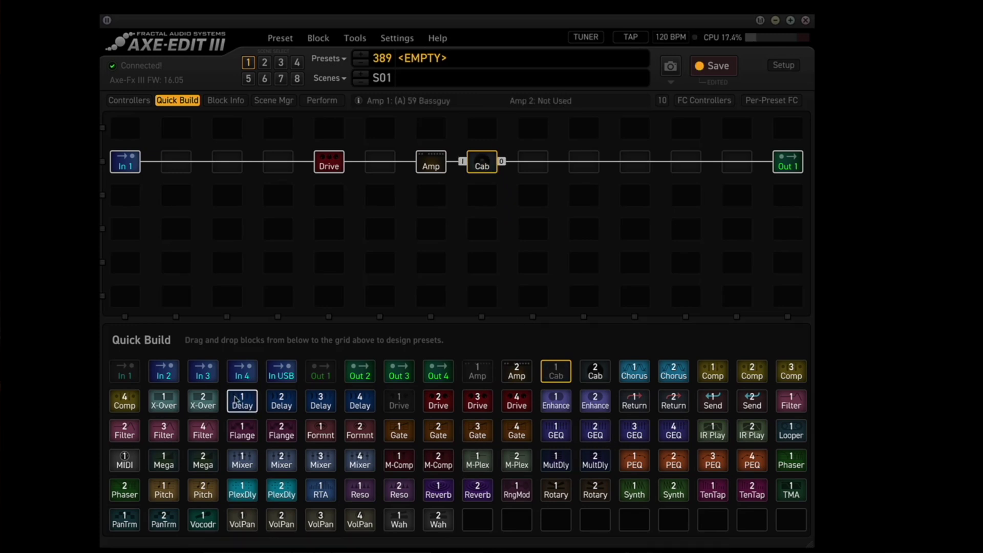
drag(243, 401, 634, 166)
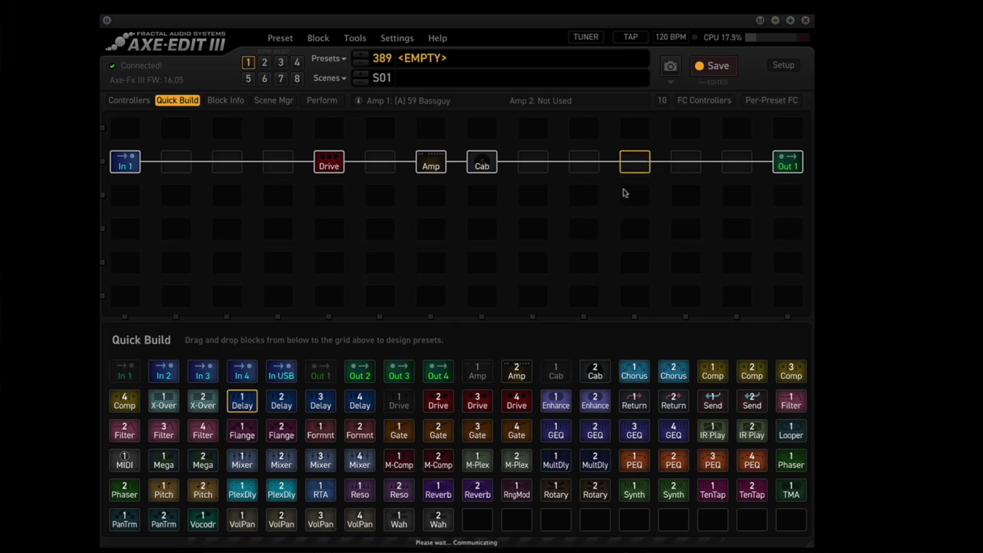
drag(438, 490, 711, 120)
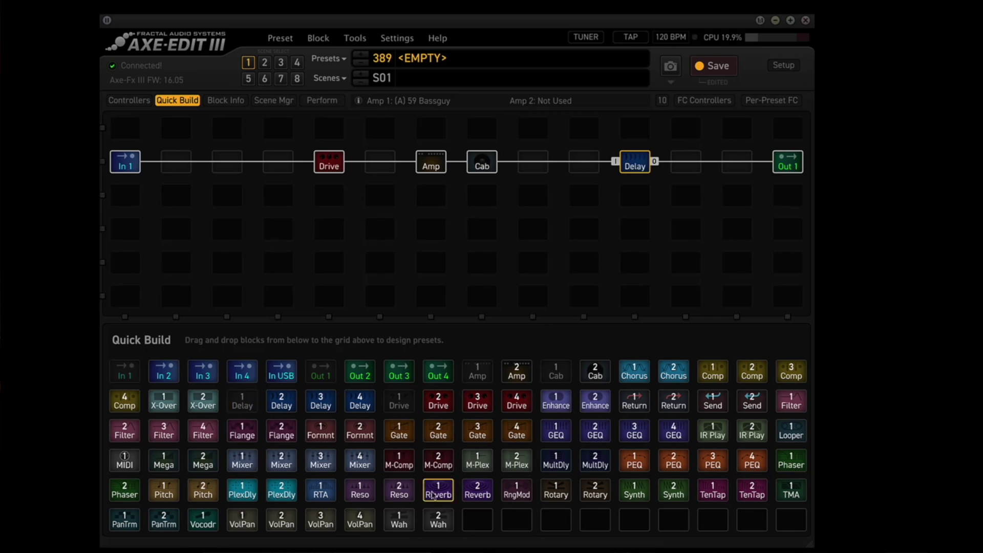
drag(675, 166, 685, 166)
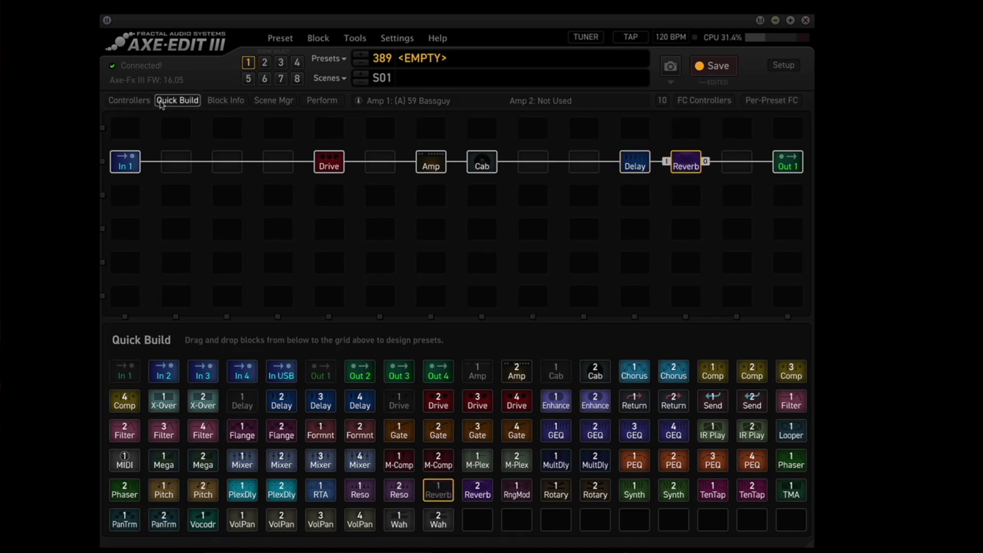
Set the Drive block's type to Bender Fuzz
click(177, 101)
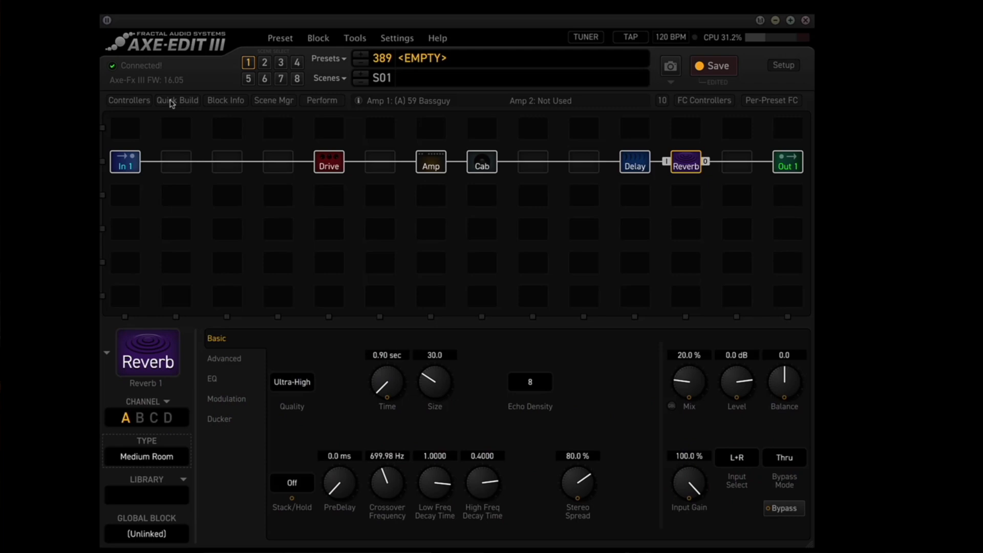
click(331, 164)
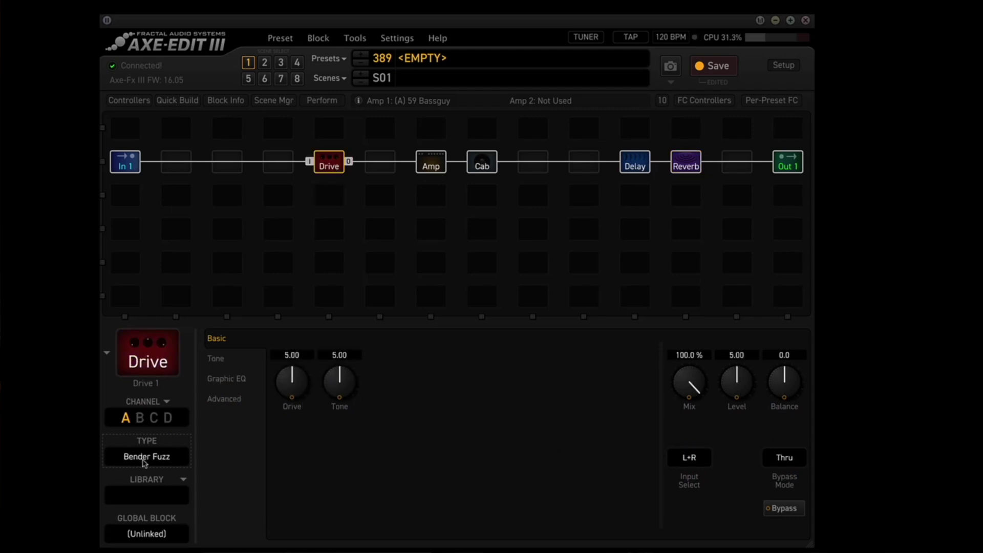
click(146, 456)
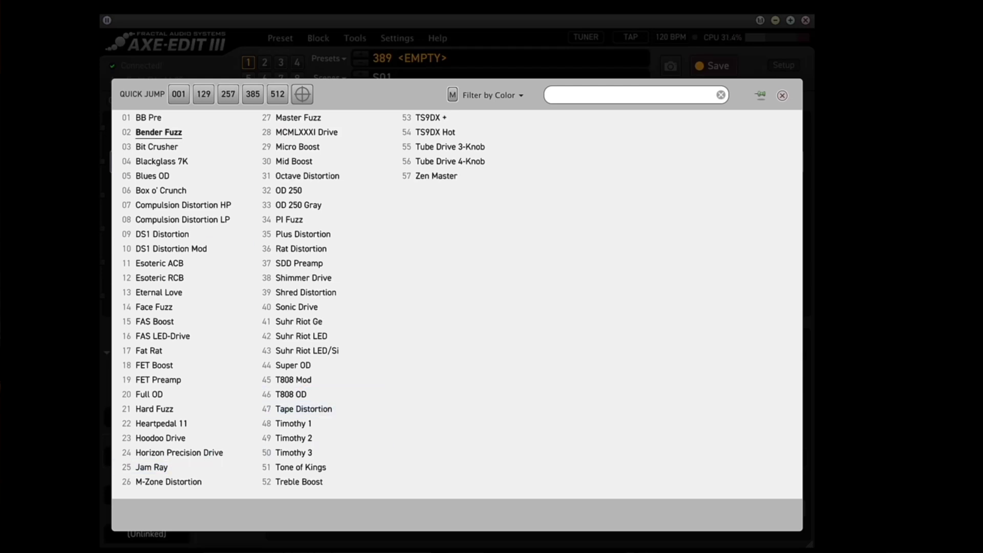
click(171, 224)
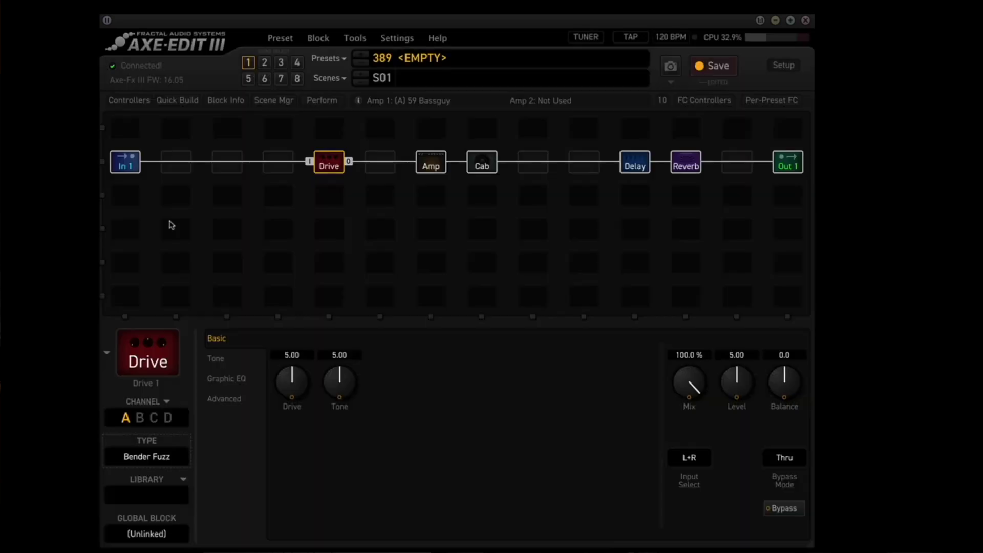
click(438, 167)
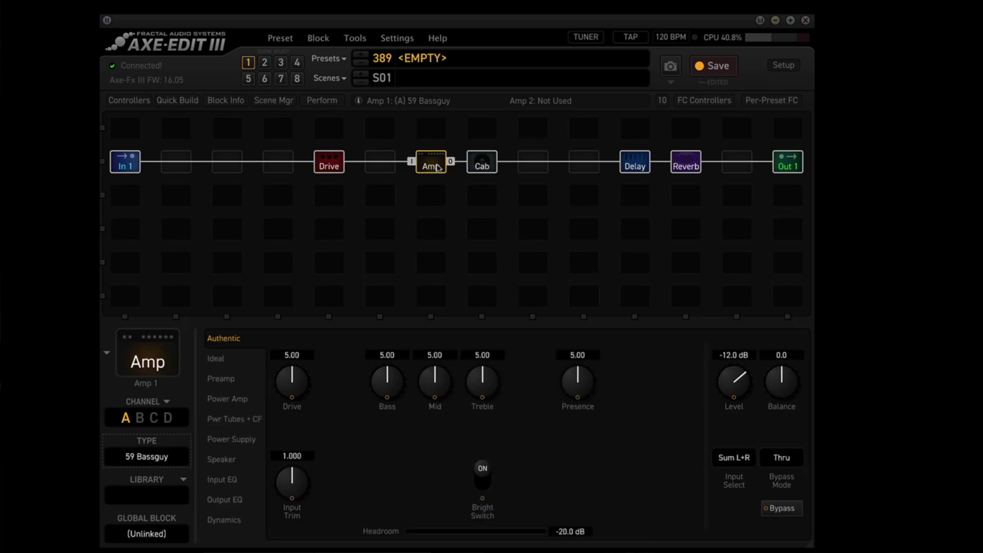
Change the Amp model from 59 Bassguy to Two Stone J35
click(146, 458)
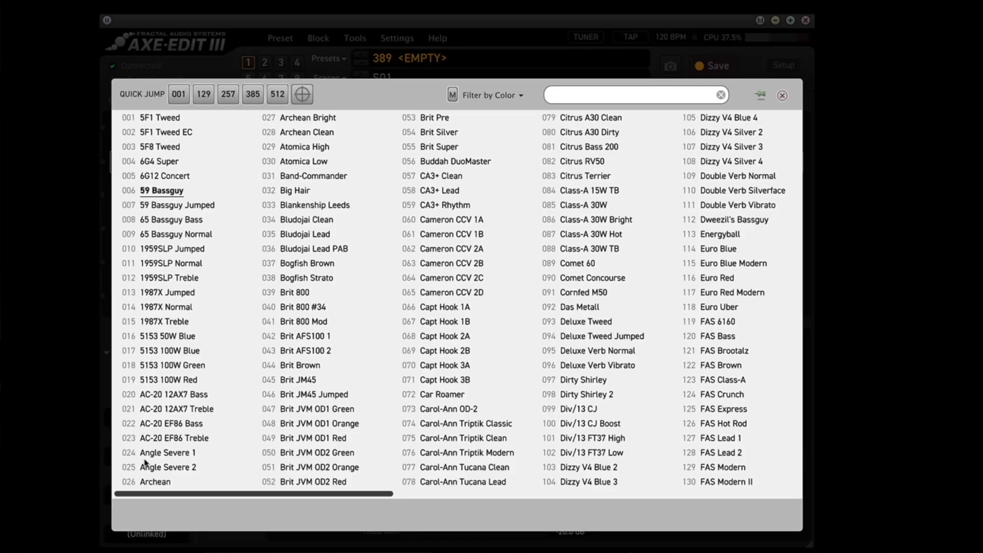
drag(331, 496, 615, 525)
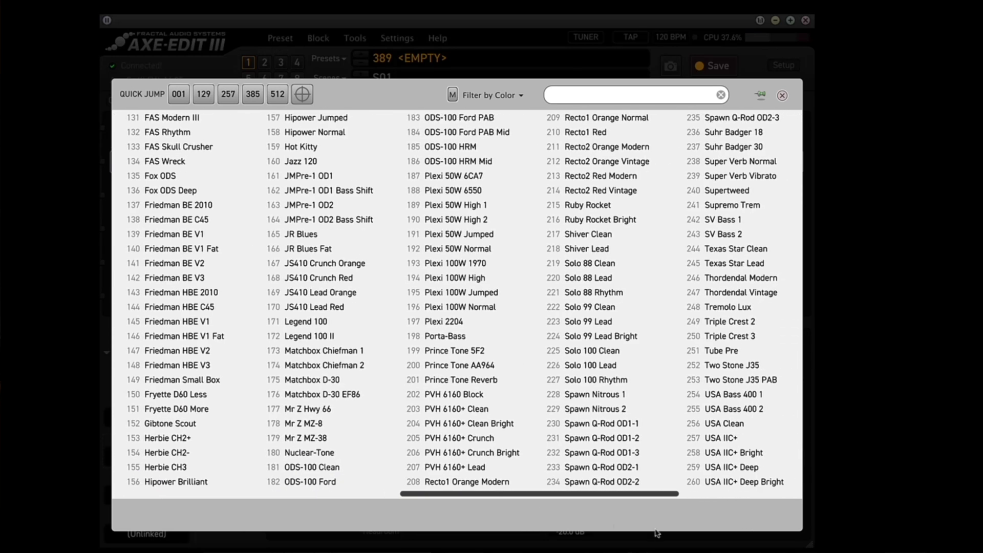
drag(616, 524, 659, 533)
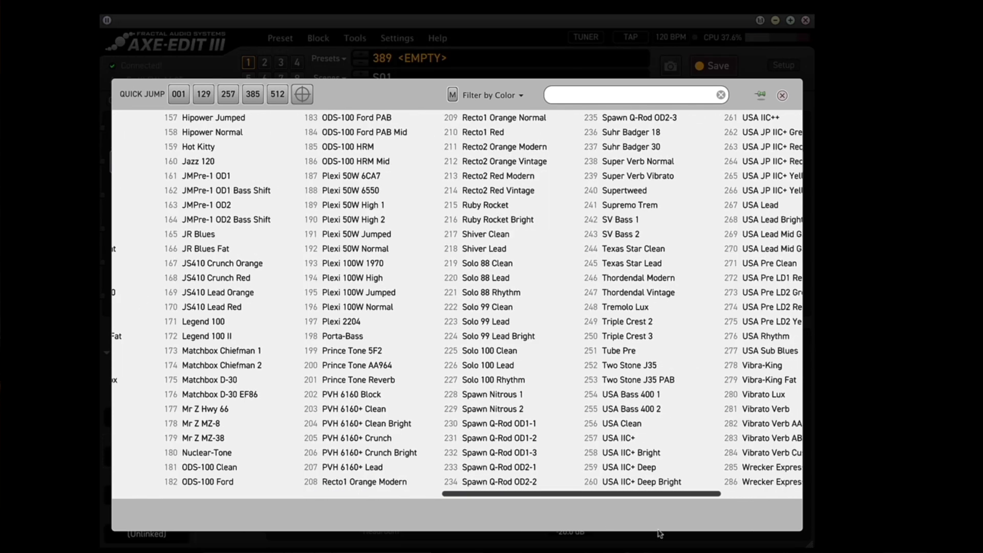
click(629, 380)
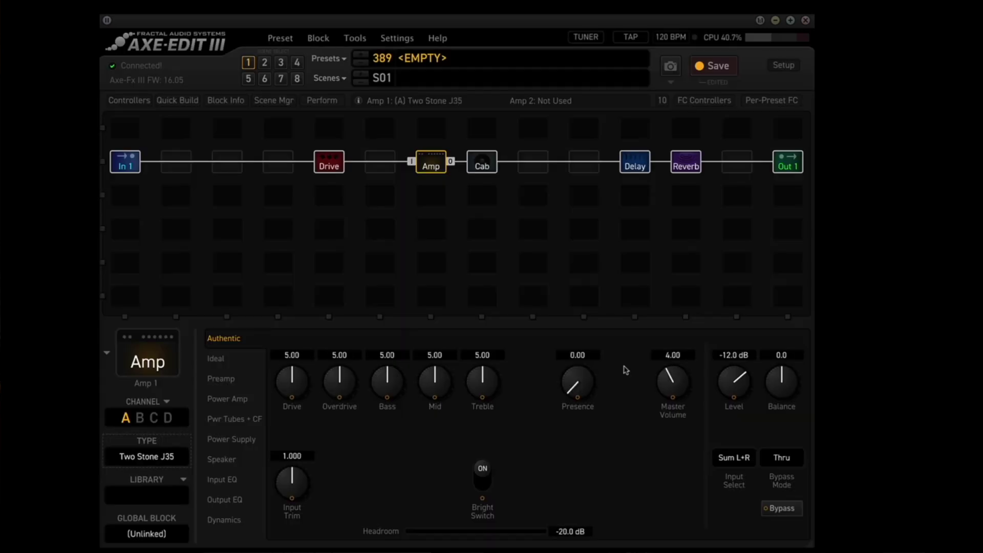
click(483, 166)
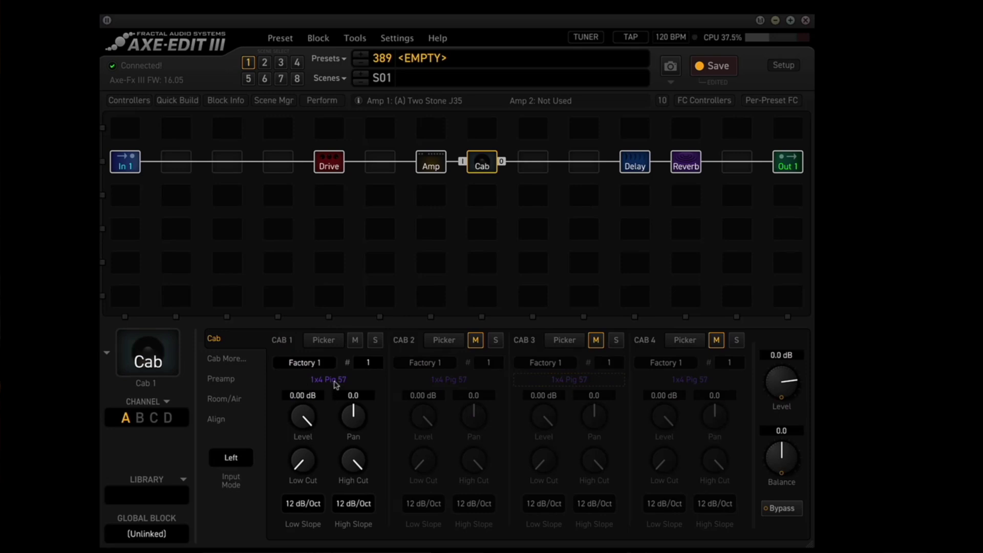
Load Factory 2 cab #60, 2x12 MAR-66 OH-GREEN 57 OH, into Cab 1
click(311, 365)
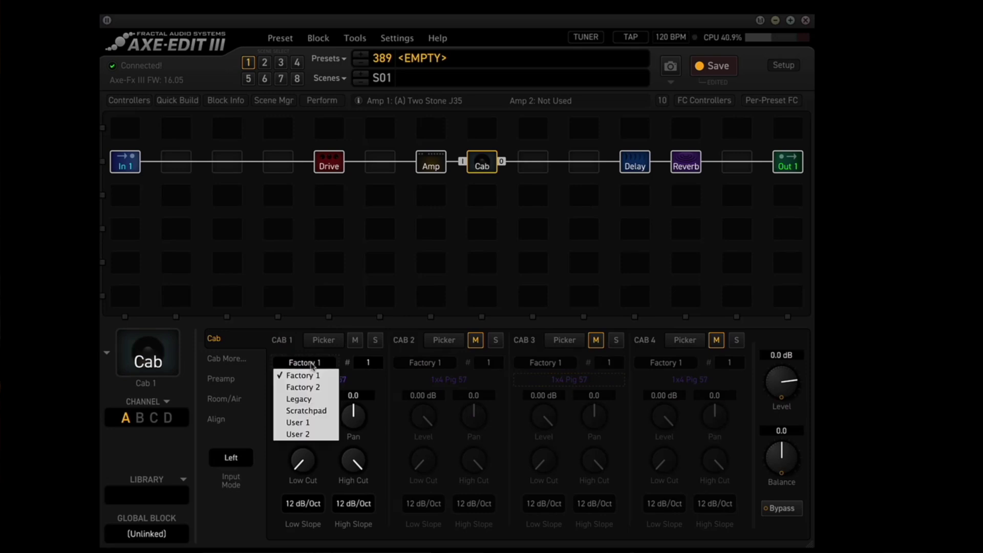
click(303, 386)
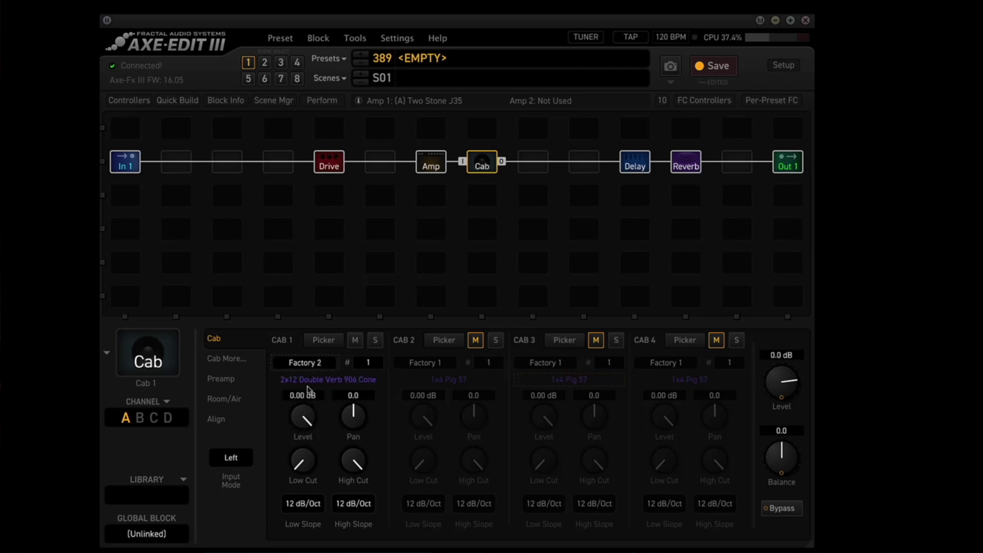
double_click(368, 363)
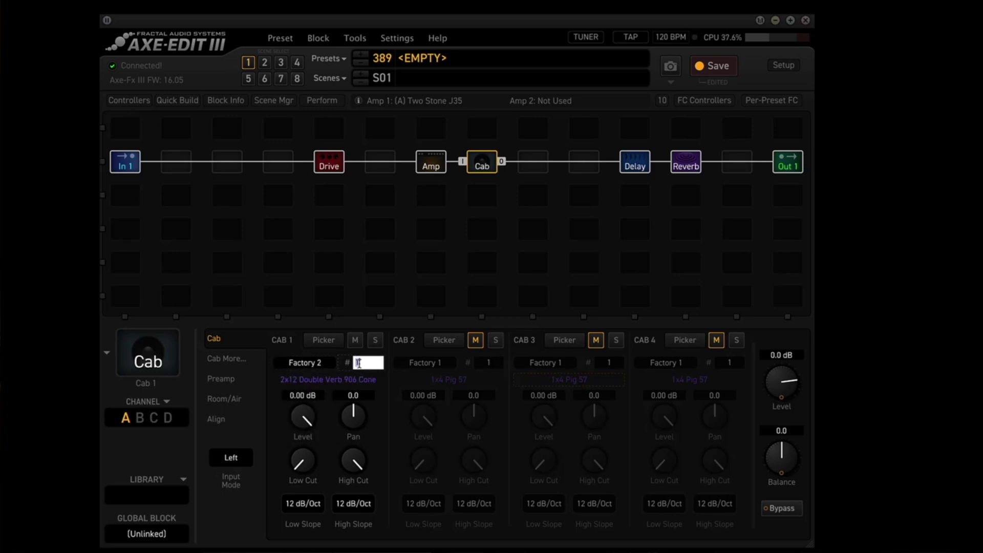
text(80)
key(Return)
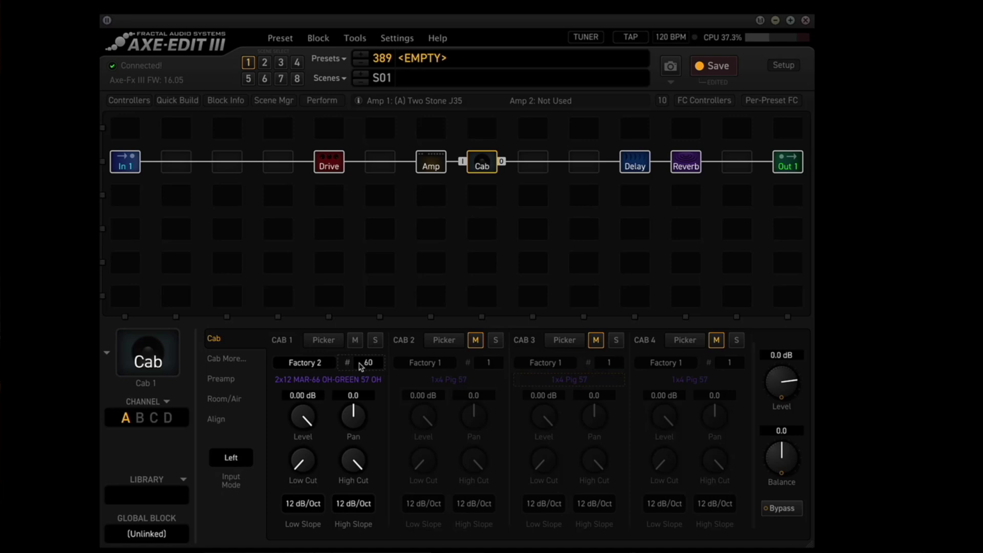
click(635, 166)
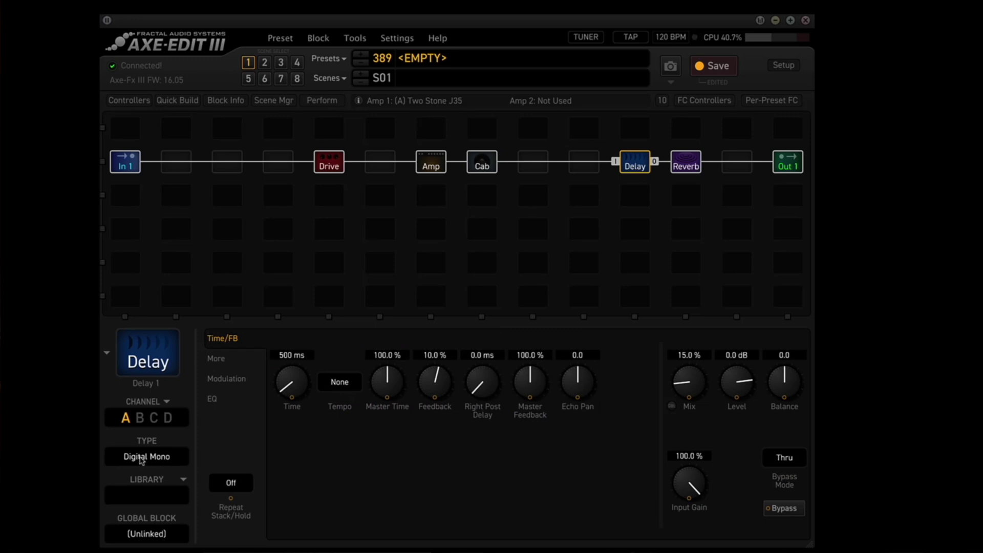
Change the Reverb block's type from Medium Room to 49 Studio
click(689, 166)
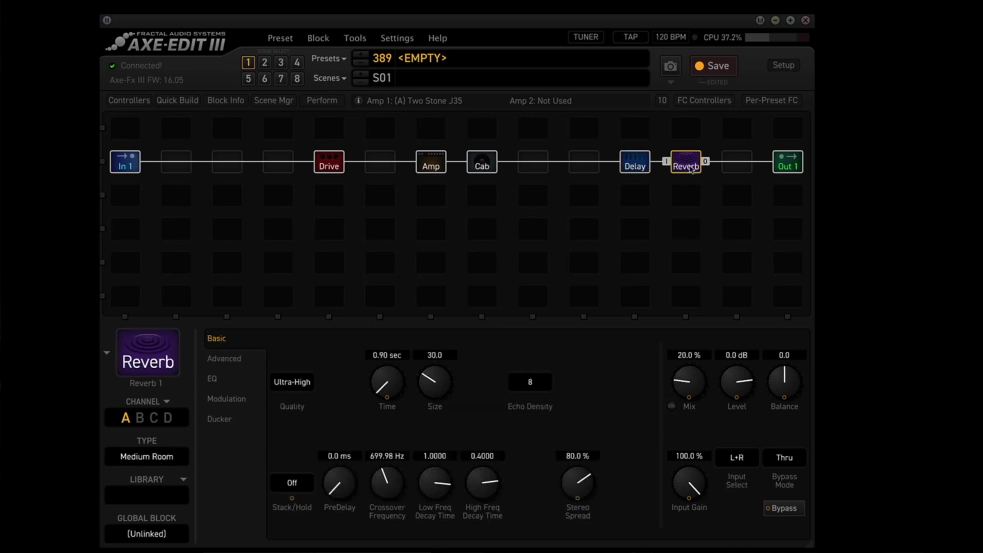
click(154, 456)
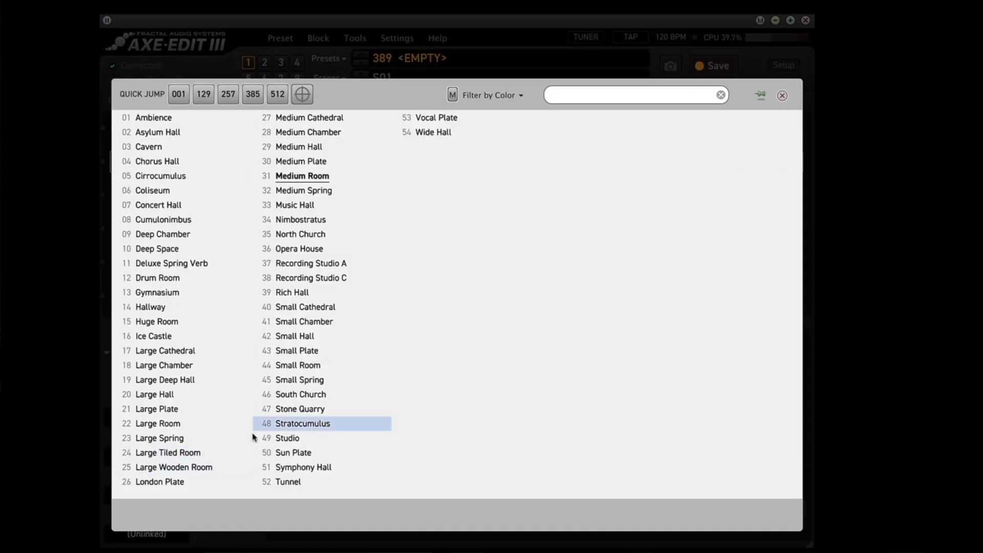
click(288, 439)
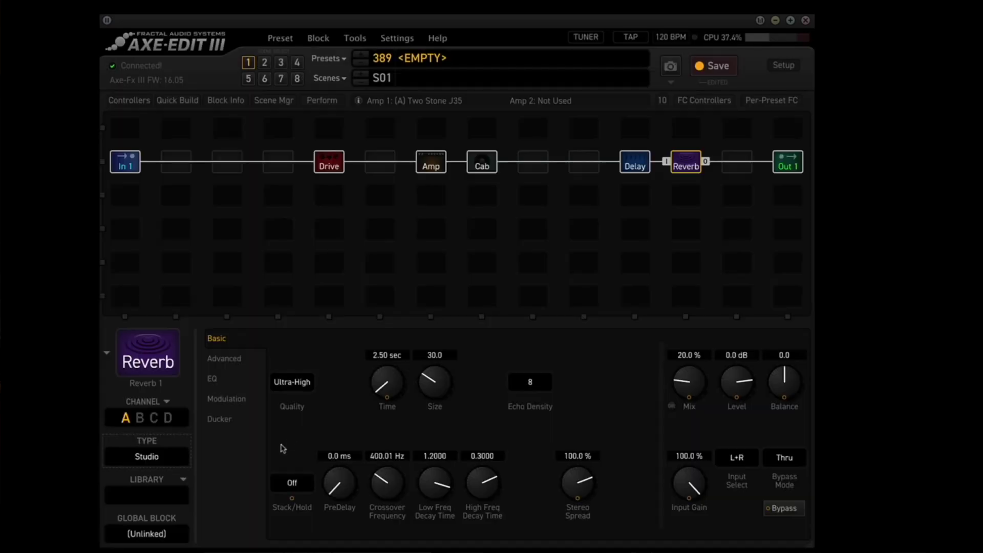
double_click(419, 58)
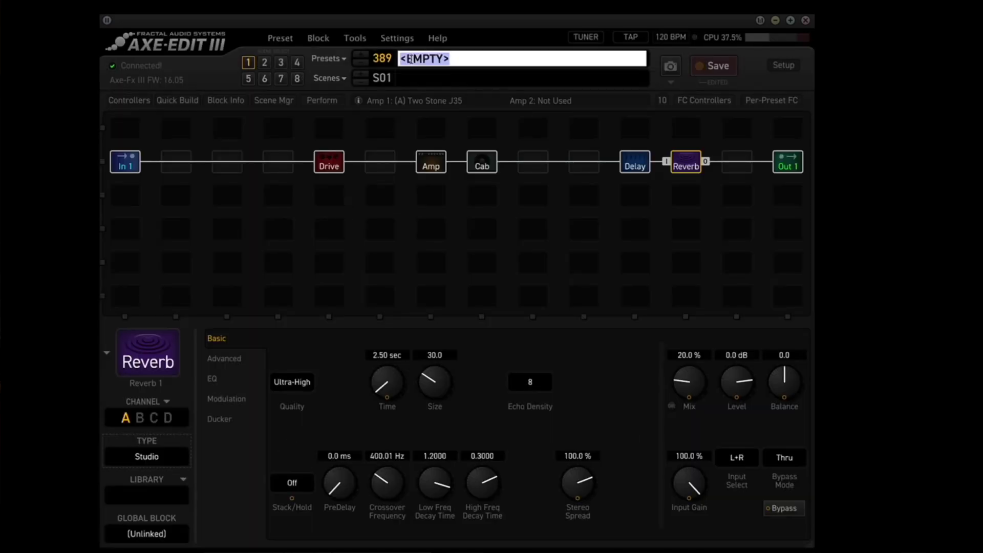
Rename preset 389 to '1st Axe Edit Preset' and save it to the device
key(BackSpace)
text(1st Axe Edit Preset)
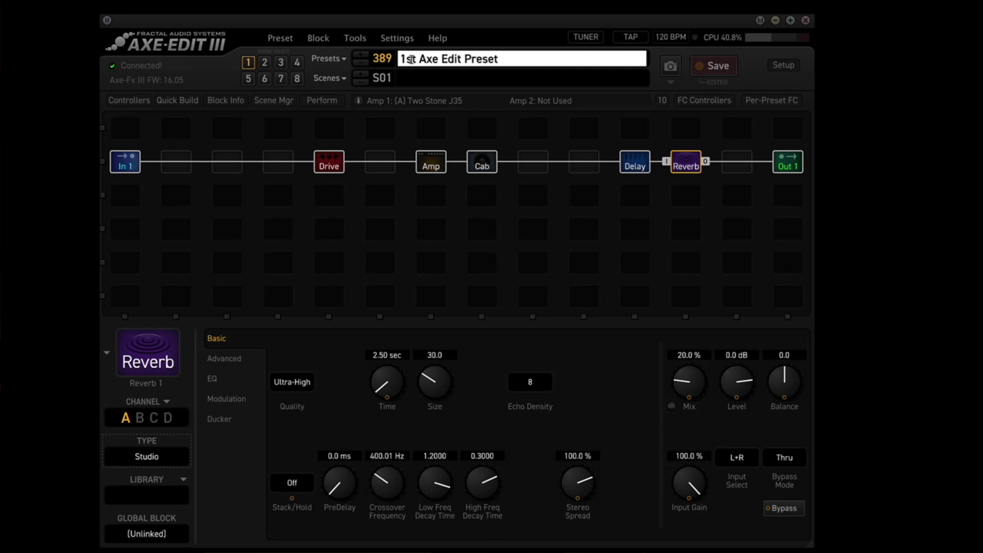
key(Return)
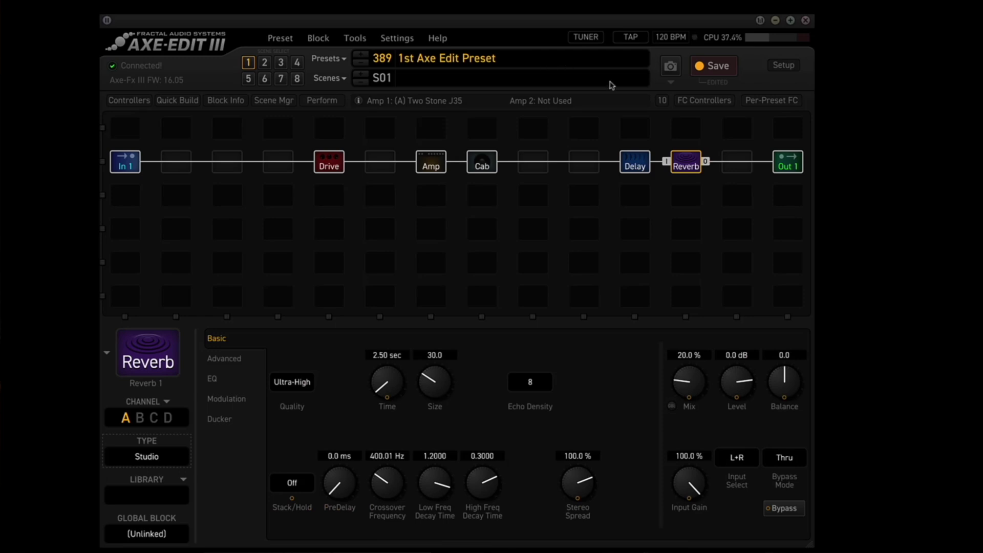
click(710, 66)
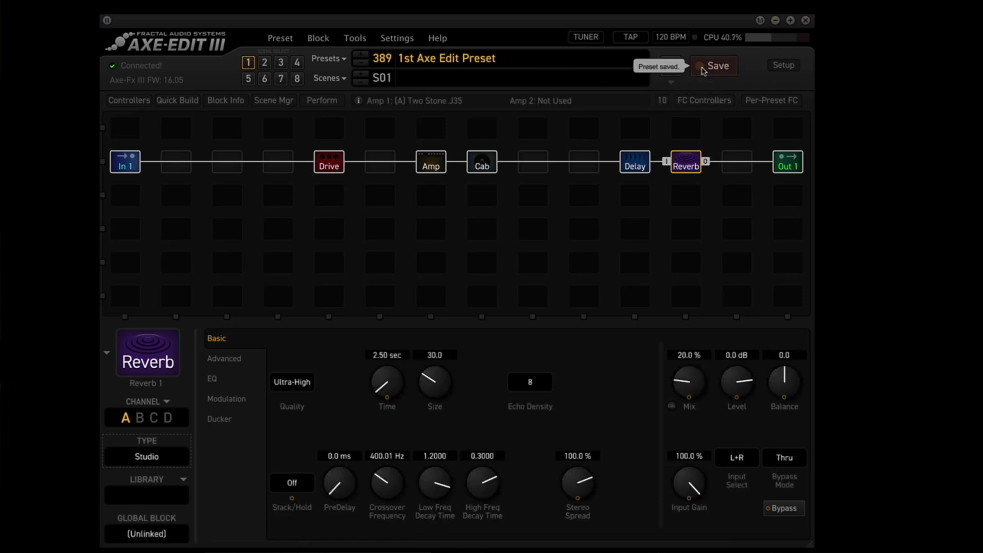